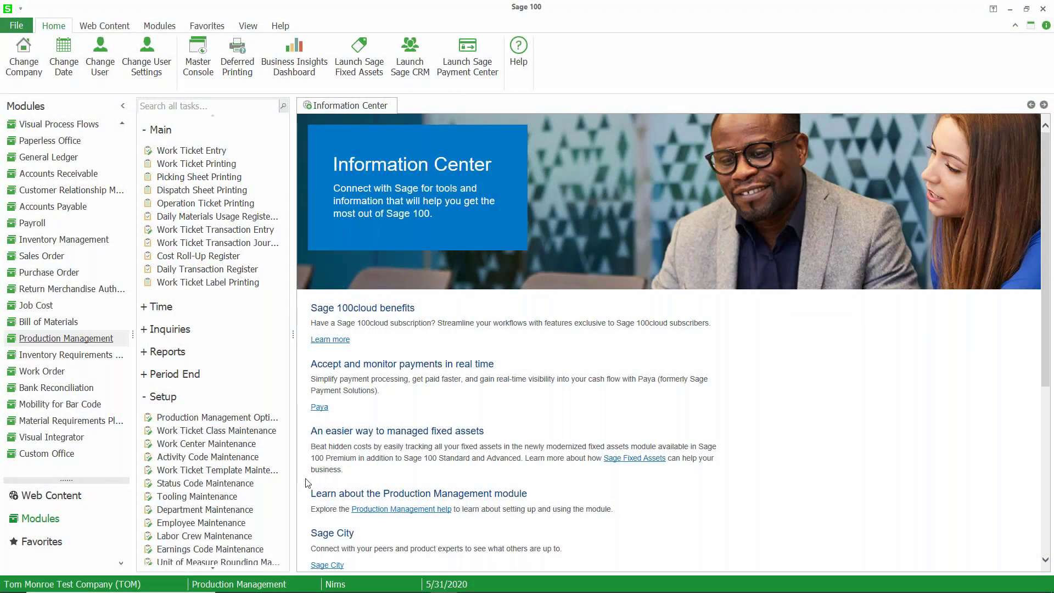
Step: Load the STK 'Make To Stock' class in Work Ticket Class Maintenance from the lookup list
{"action": "left_click", "coordinate": [206, 443]}
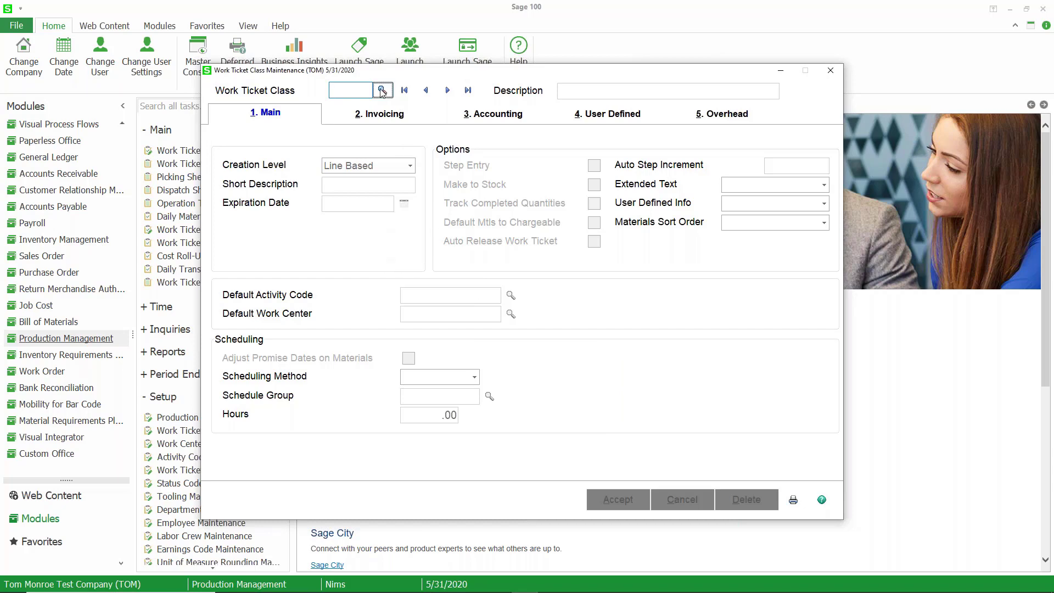
{"action": "key", "text": "F2"}
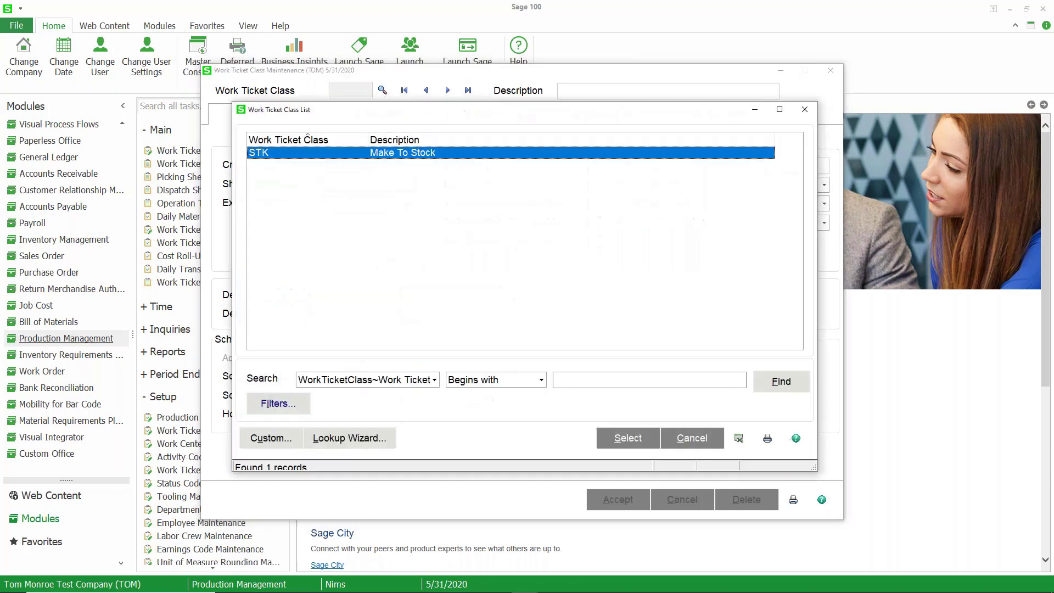
{"action": "left_click", "coordinate": [611, 437]}
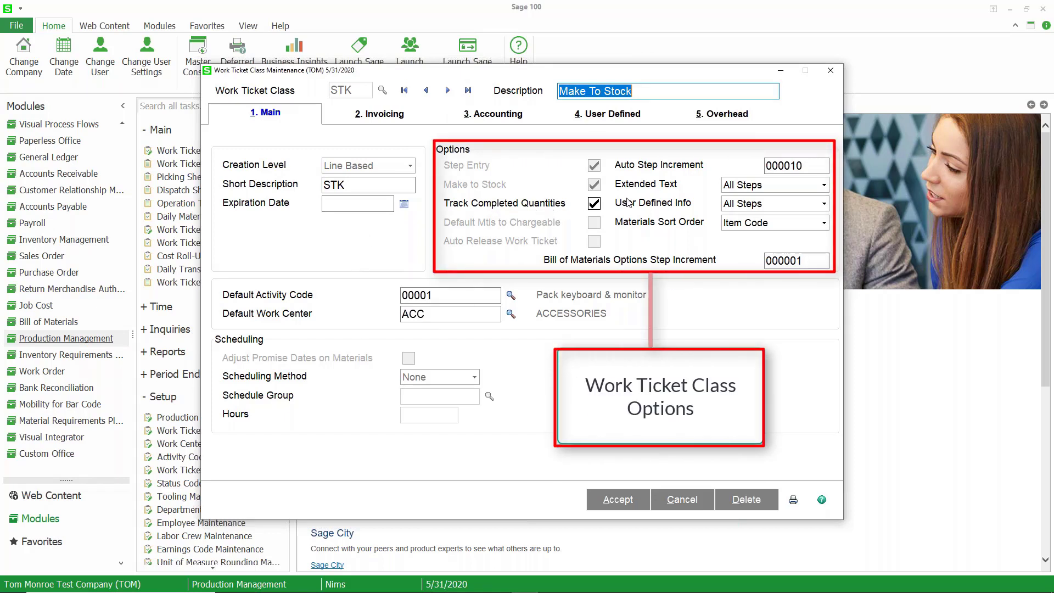
{"action": "left_click", "coordinate": [744, 187]}
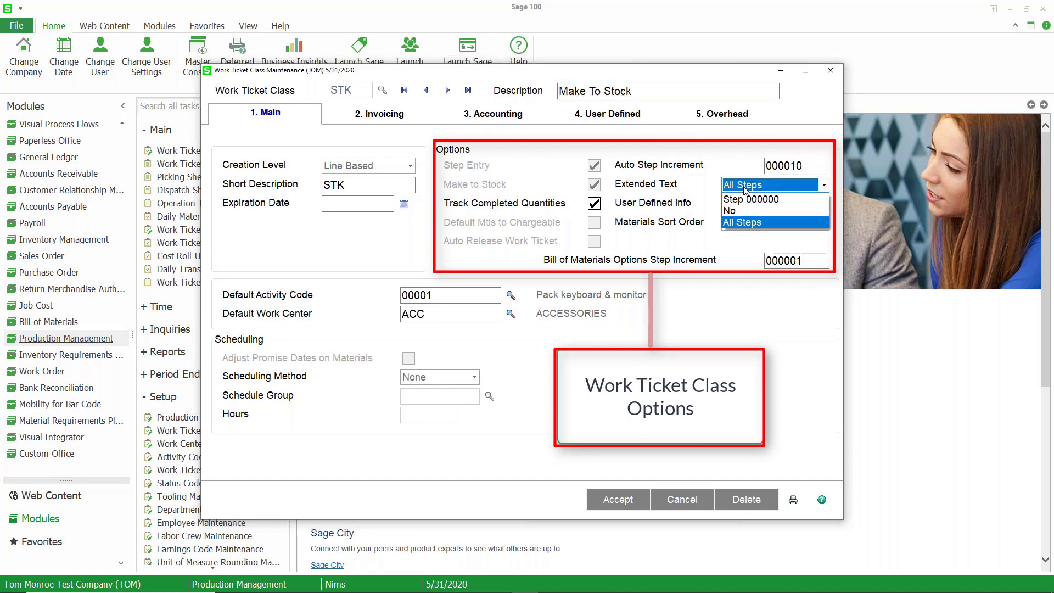
{"action": "left_click", "coordinate": [745, 188]}
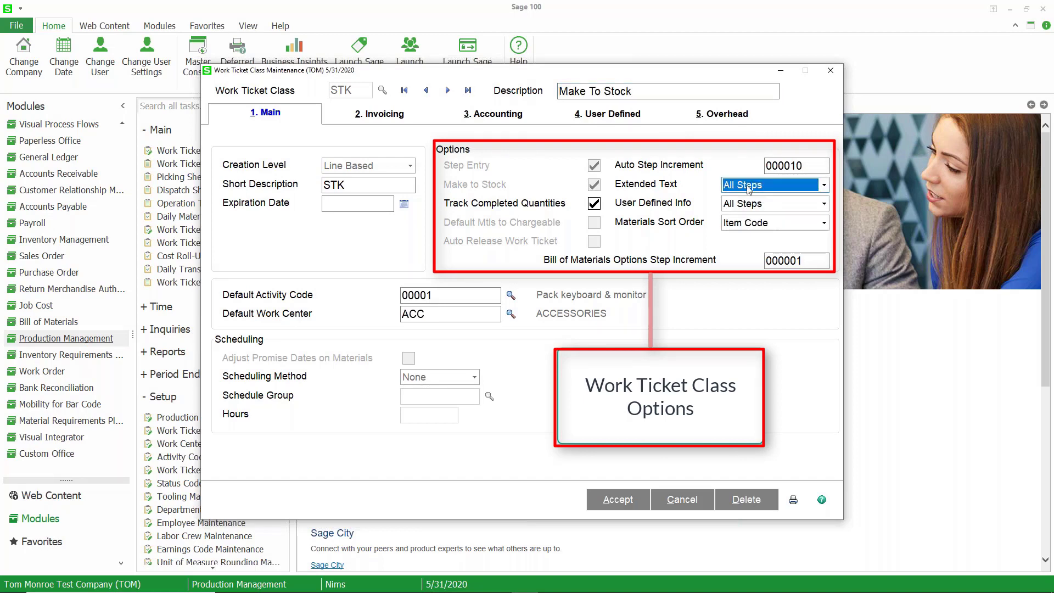
{"action": "left_click", "coordinate": [748, 190]}
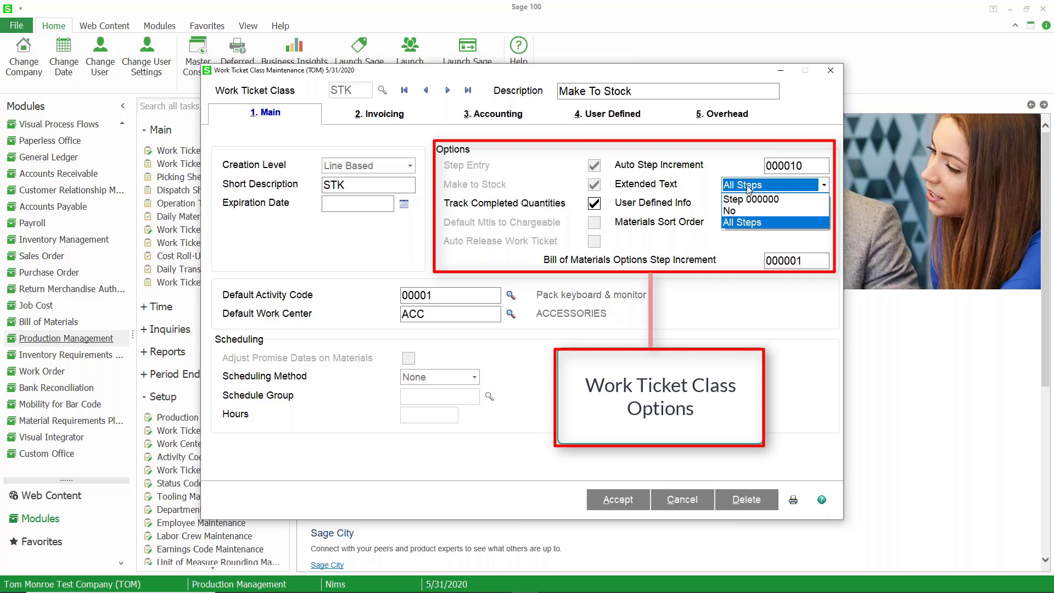
{"action": "left_click", "coordinate": [747, 188]}
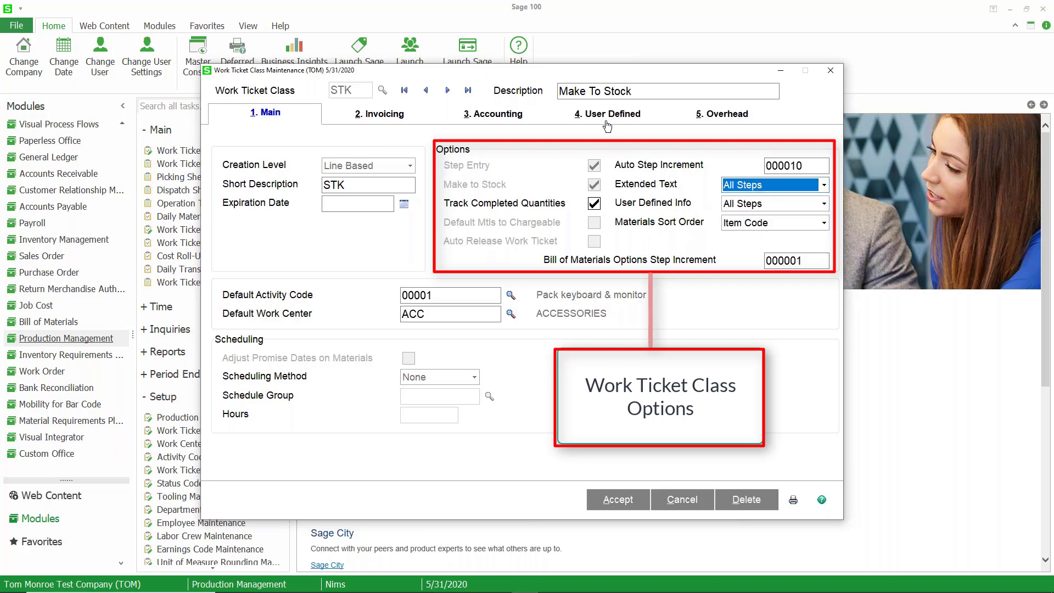
{"action": "left_click", "coordinate": [746, 226]}
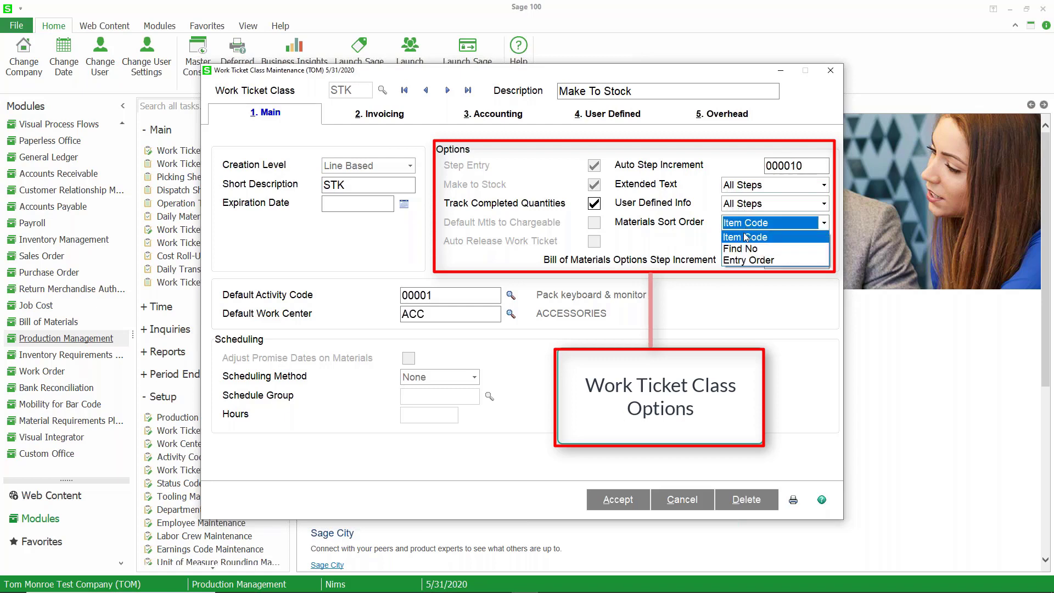
{"action": "left_click", "coordinate": [695, 226]}
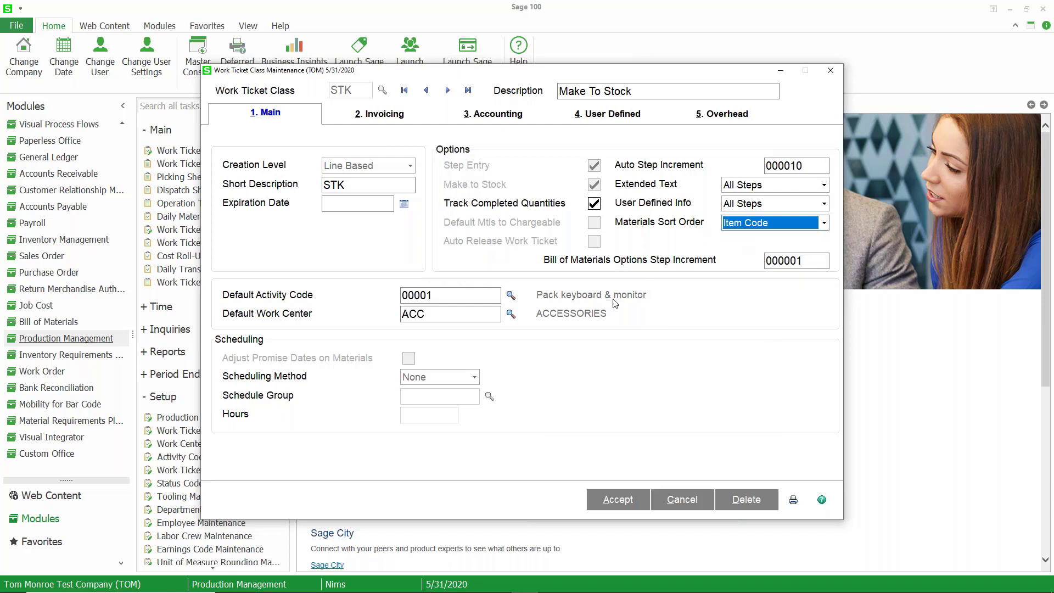
{"action": "left_click", "coordinate": [447, 295]}
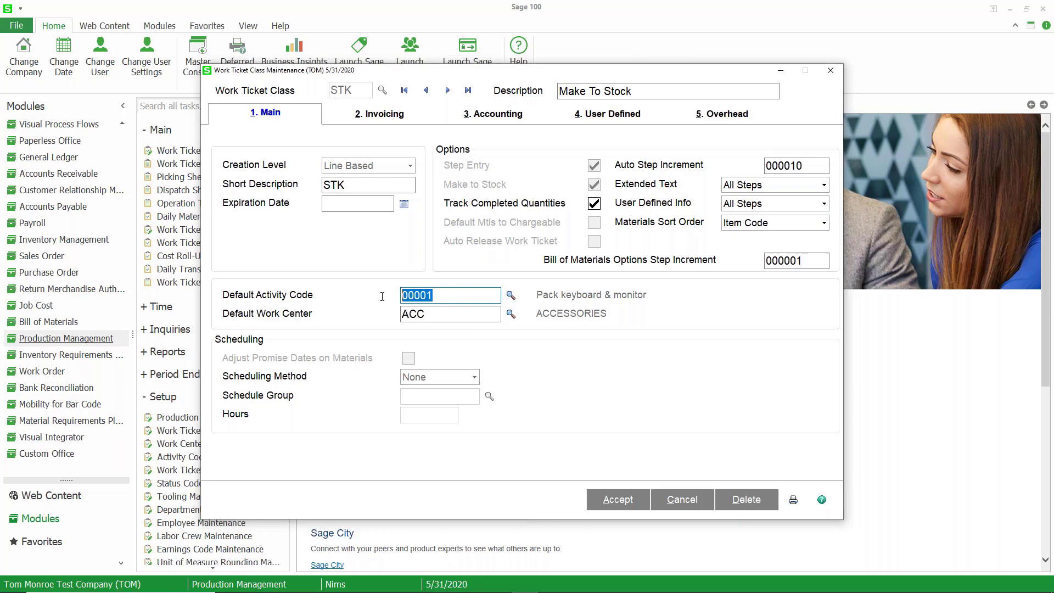
{"action": "left_click", "coordinate": [430, 313]}
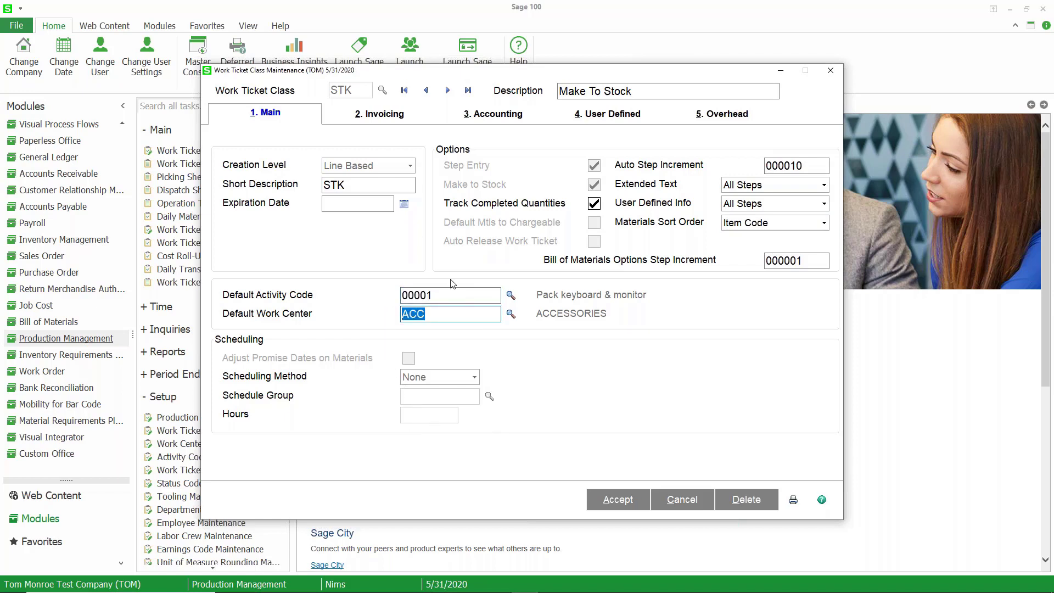
Step: View STK's Invoicing settings: Auto Issue Labor and Materials on, Lower of Budget/Actual completion
{"action": "key", "text": "alt+2"}
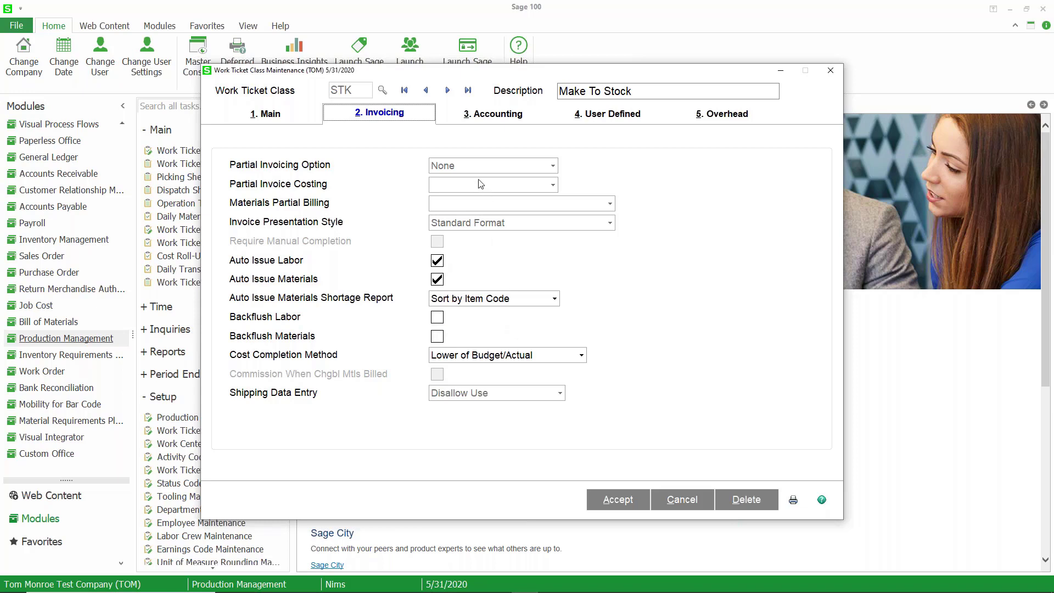
Step: Review STK's Accounting settings (WIP 117-010-000, Scrap 970-000-000), leaving Cost Labor at Standard unchecked
{"action": "left_click", "coordinate": [484, 119]}
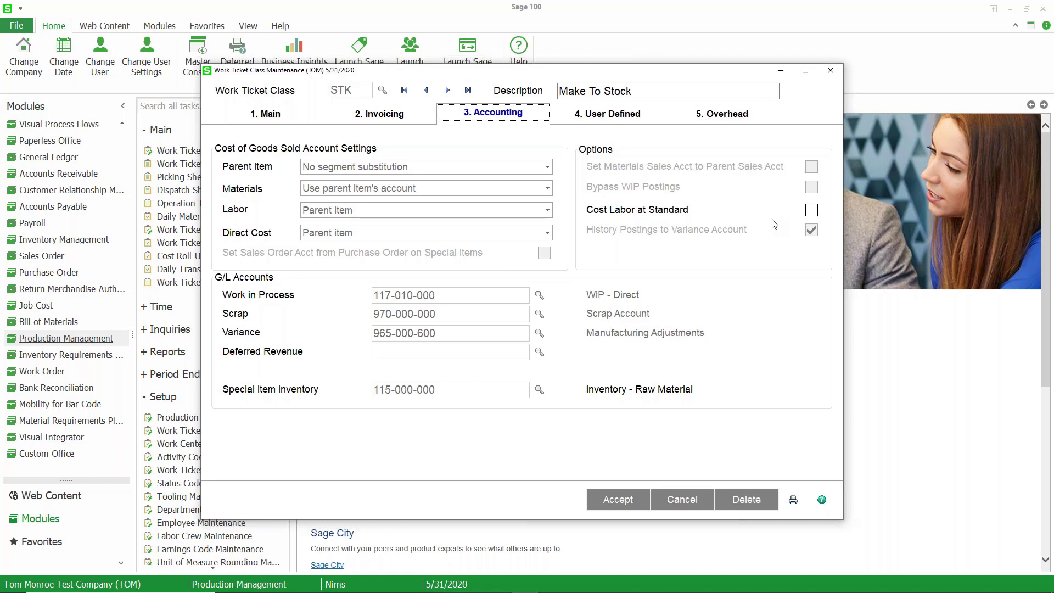
{"action": "left_click", "coordinate": [811, 211]}
{"action": "left_click", "coordinate": [812, 212]}
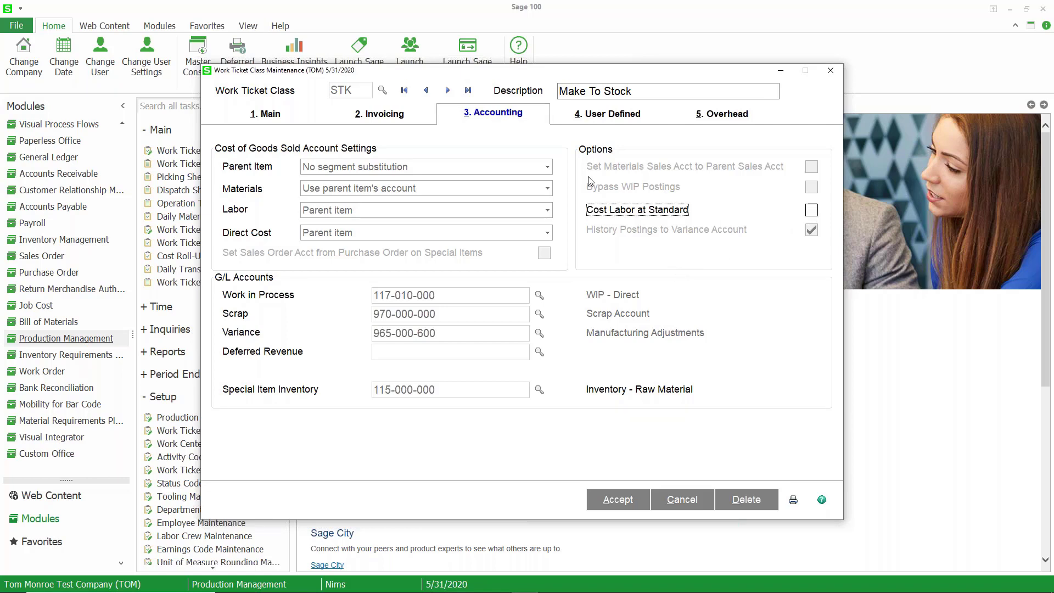
Step: View STK's User Defined fields: INSPECTED, EXT WRNTY?, PASSED, FAILED, PRETEST? and ASSIGN TO
{"action": "left_click", "coordinate": [598, 116]}
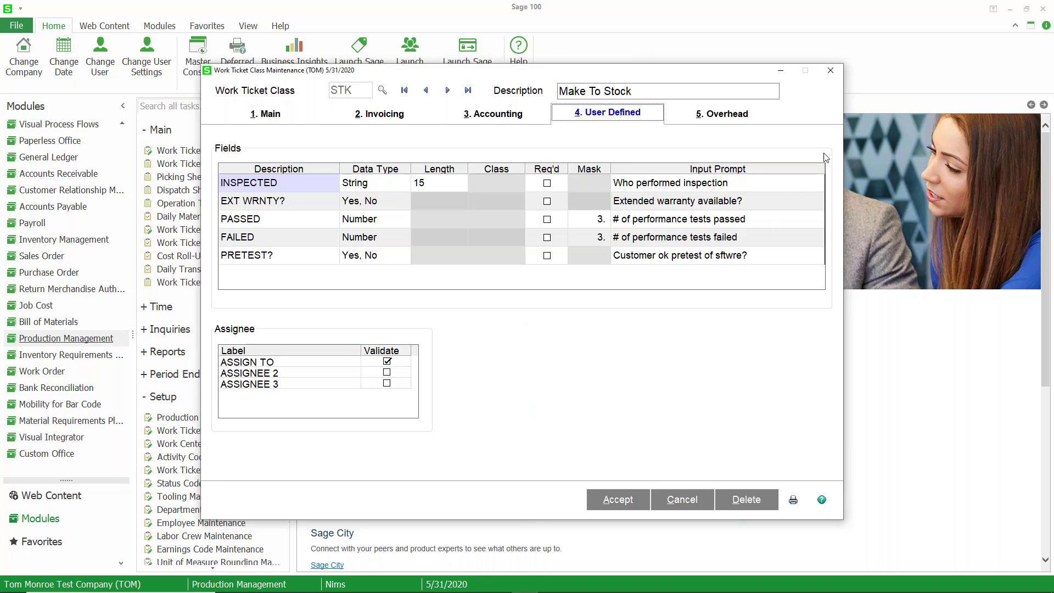
Step: Review the STK class's Overhead settings and accept the work ticket class
{"action": "key", "text": "alt+5"}
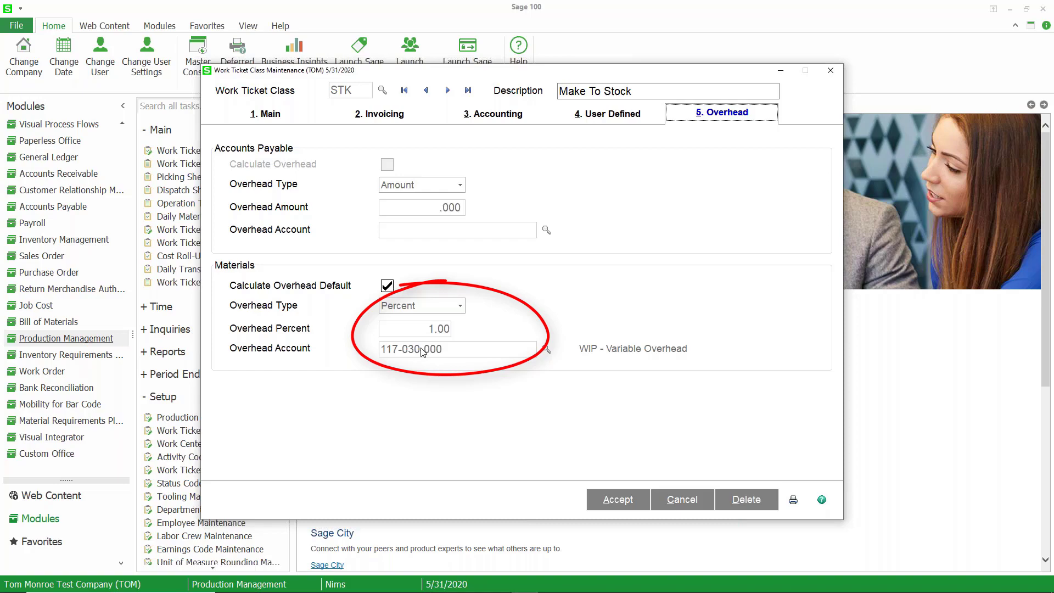
{"action": "left_click", "coordinate": [603, 500]}
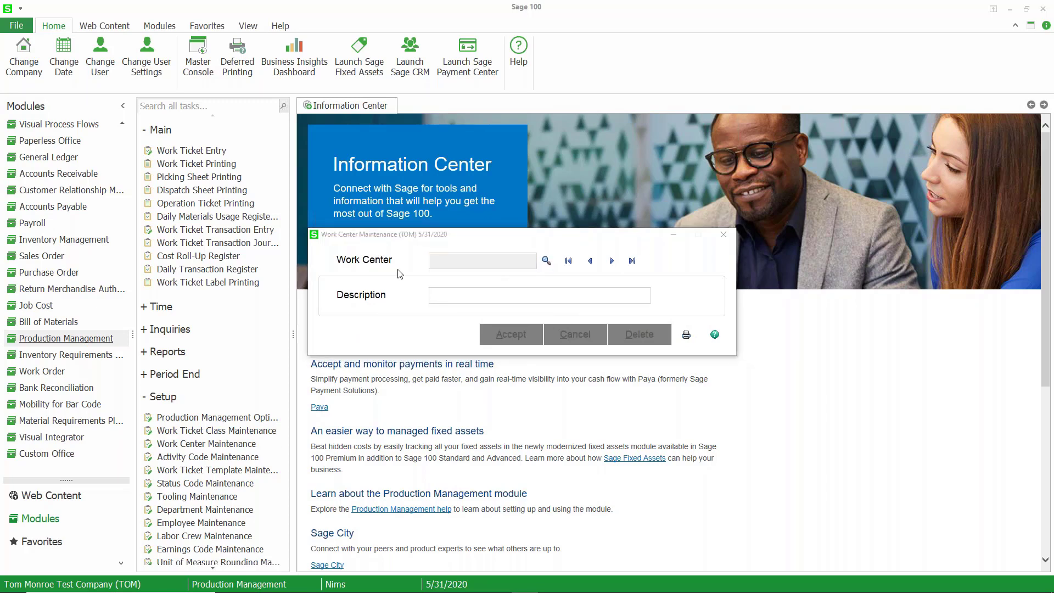
Step: Load the ACC work center from the lookup, cancel without changes, and close Work Center Maintenance
{"action": "key", "text": "F2"}
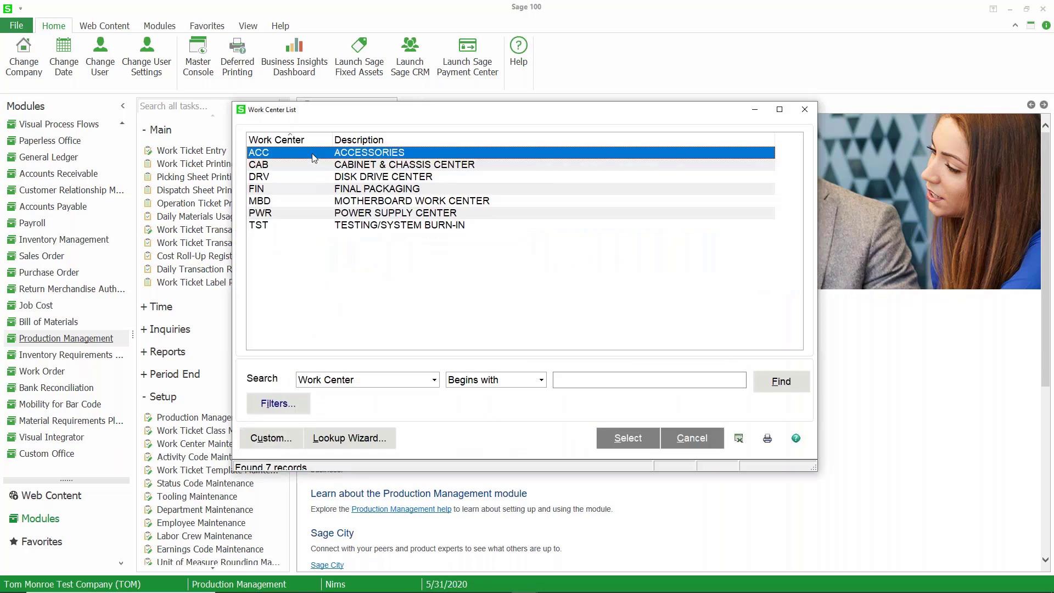
{"action": "double_click", "coordinate": [314, 158]}
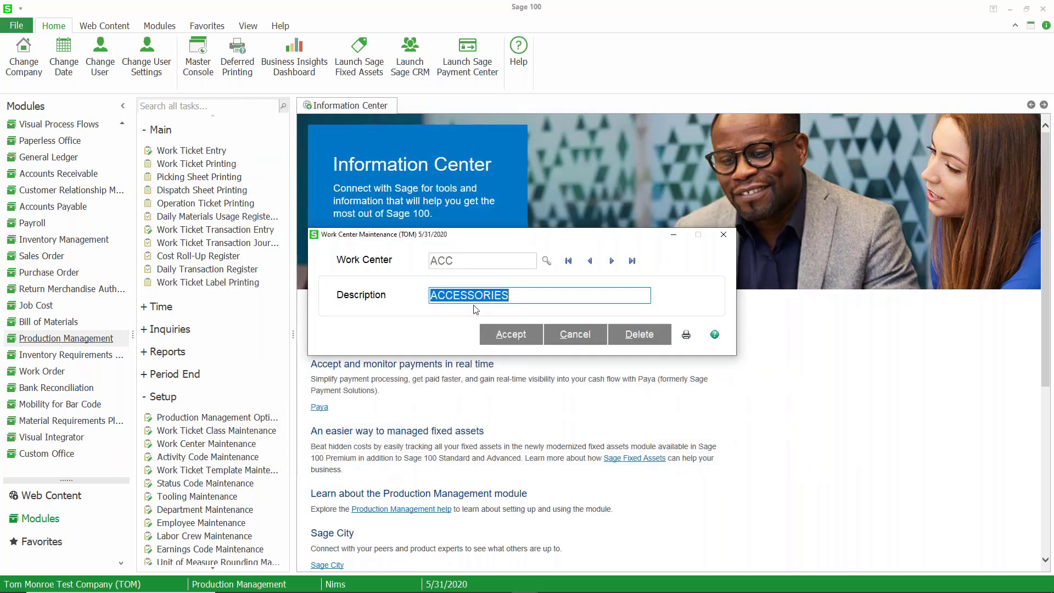
{"action": "left_click", "coordinate": [522, 335]}
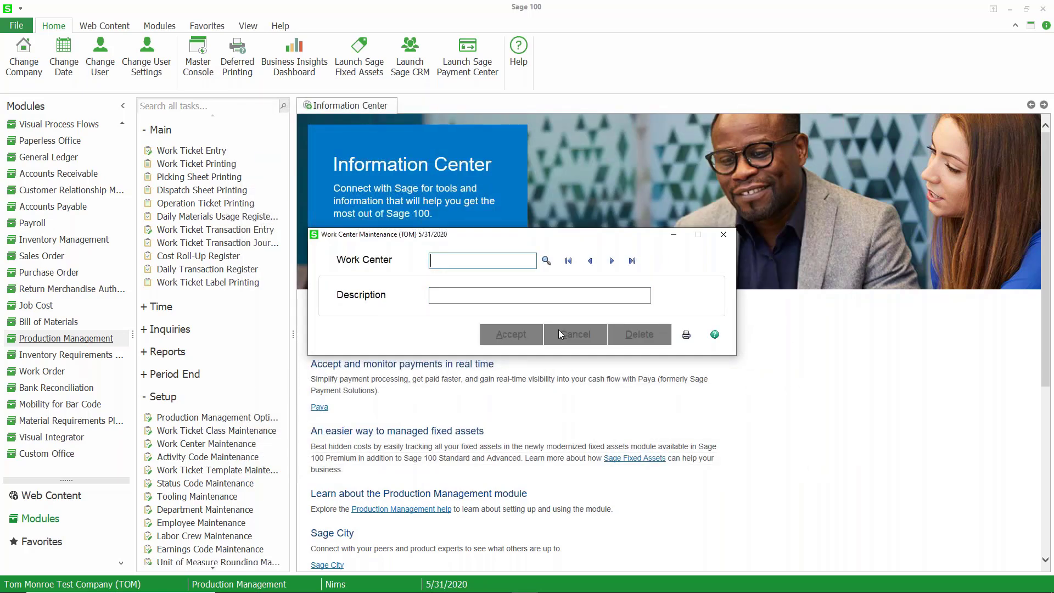
{"action": "left_click", "coordinate": [723, 235]}
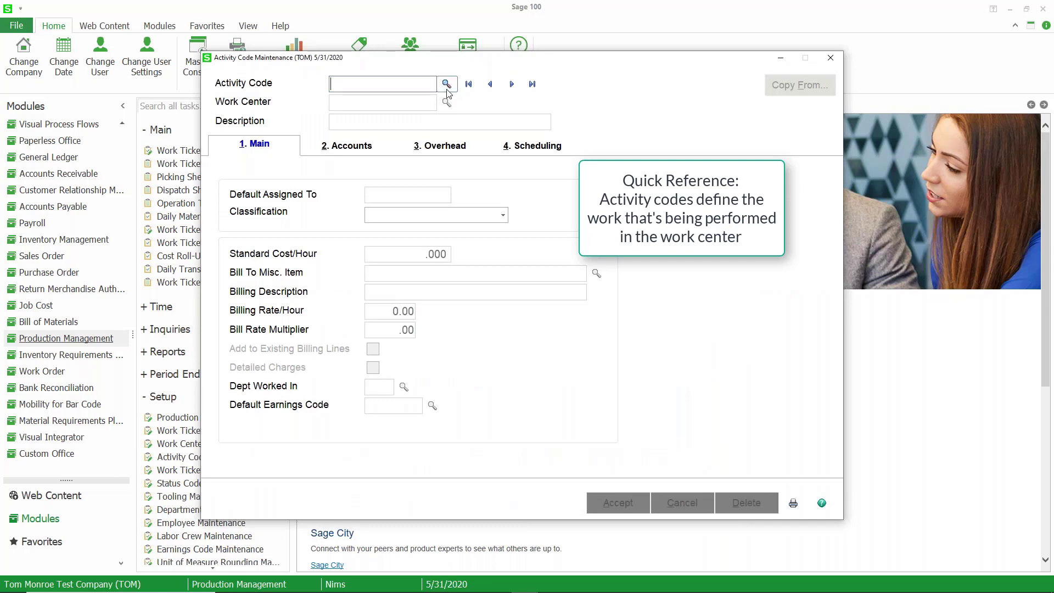
Step: Load activity code 00001 for ACC, keep General classification, and view its Accounts (Scrap 970-000-000)
{"action": "left_click", "coordinate": [447, 88]}
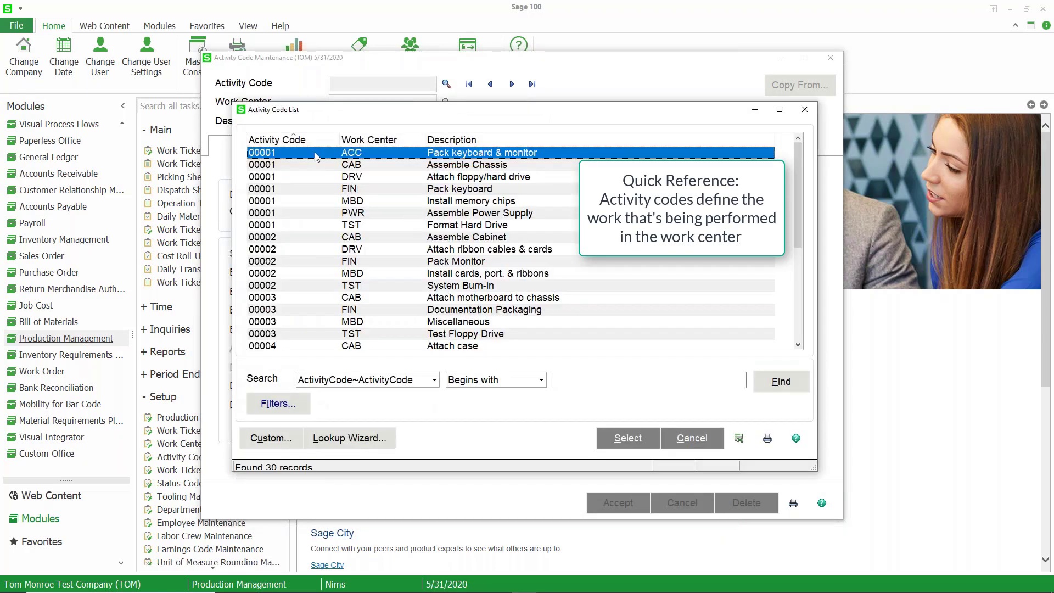
{"action": "double_click", "coordinate": [315, 153]}
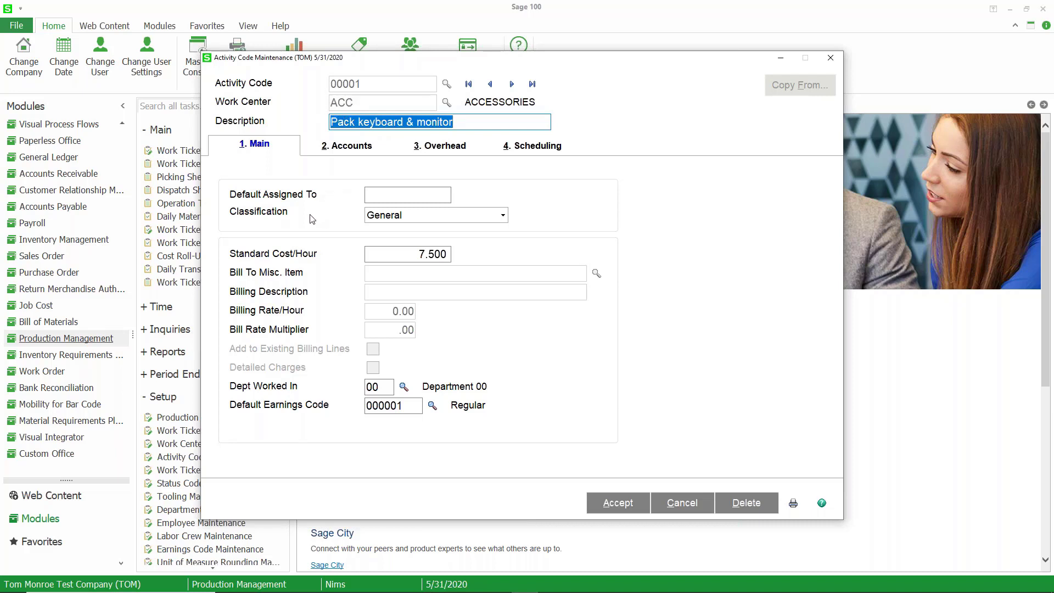
{"action": "left_click", "coordinate": [396, 215]}
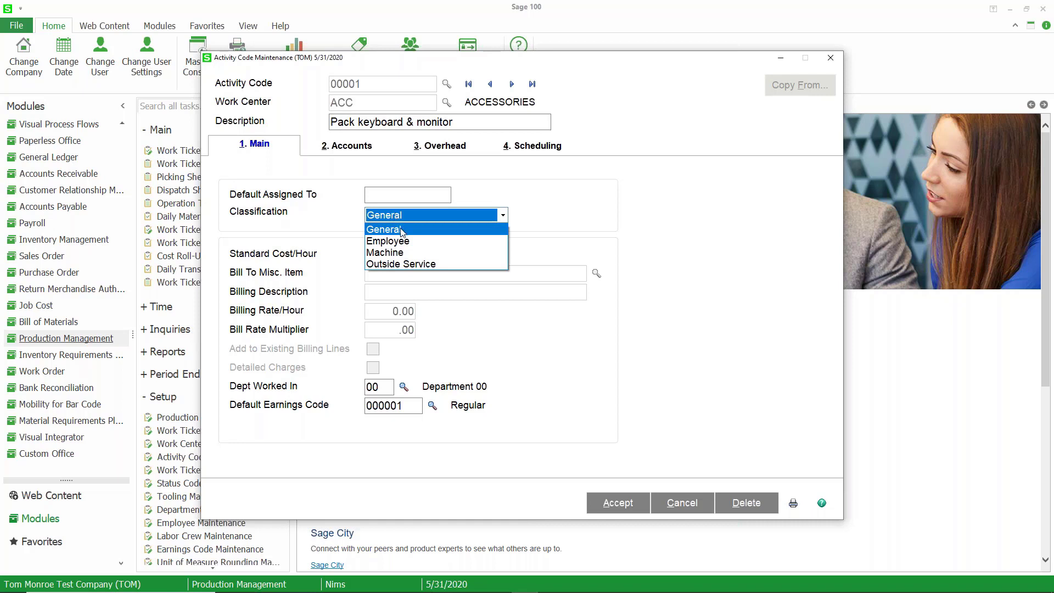
{"action": "left_click", "coordinate": [399, 229]}
{"action": "left_click", "coordinate": [417, 256]}
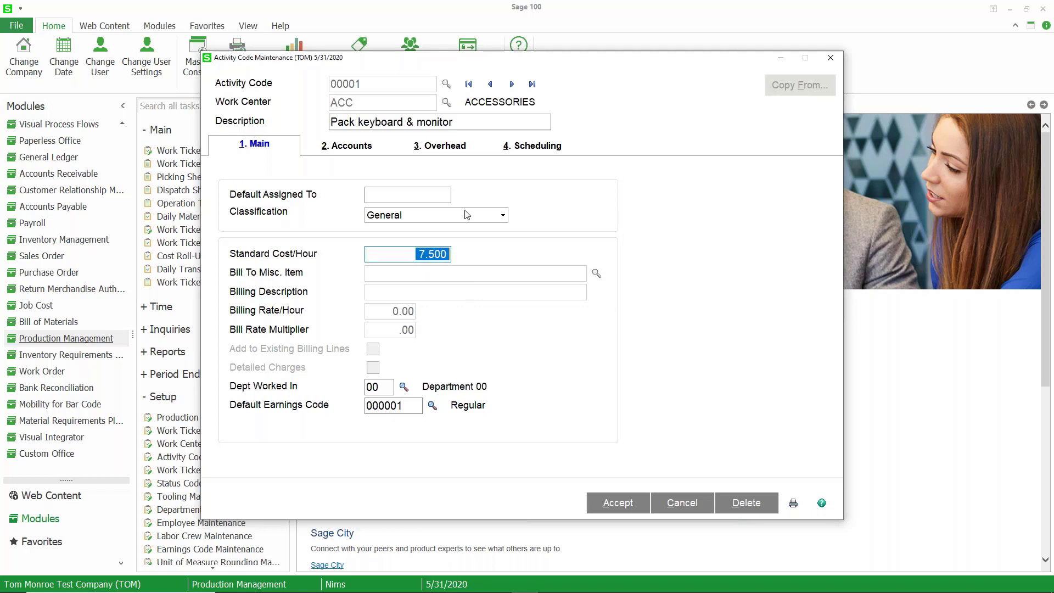
{"action": "key", "text": "alt+2"}
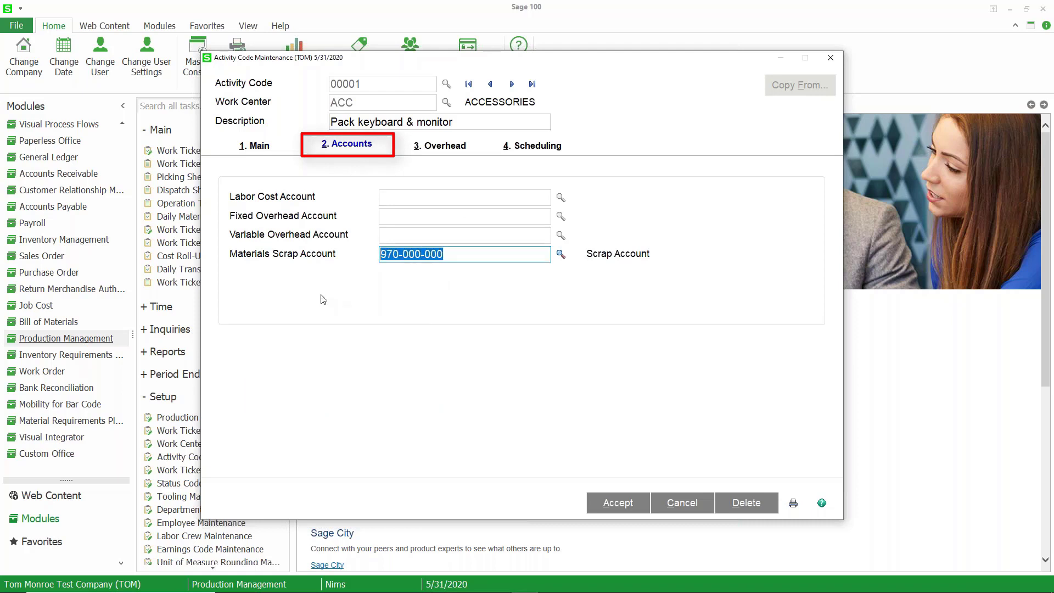
Step: Check the 10.000 percent fixed overhead and accept activity code 00001
{"action": "left_click", "coordinate": [456, 148]}
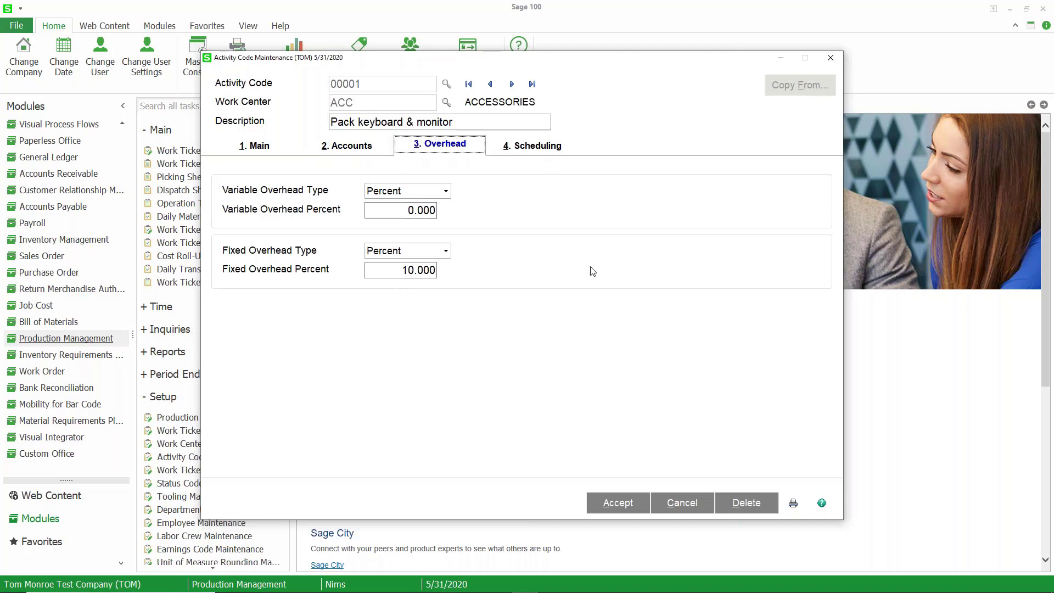
{"action": "left_click", "coordinate": [610, 502]}
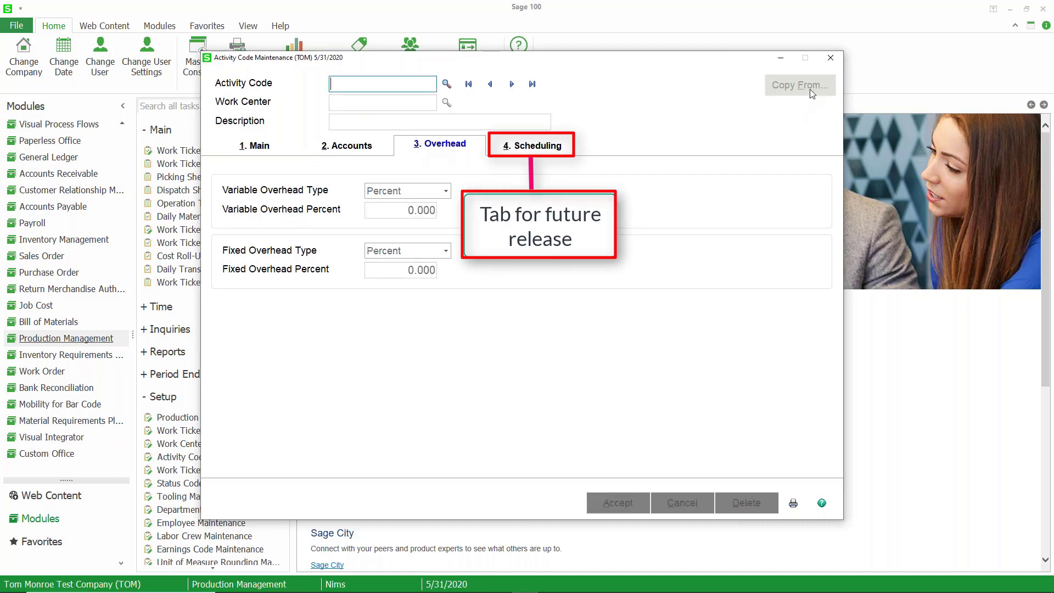
Step: Close Activity Code Maintenance to return to the Information Center home page
{"action": "left_click", "coordinate": [829, 58]}
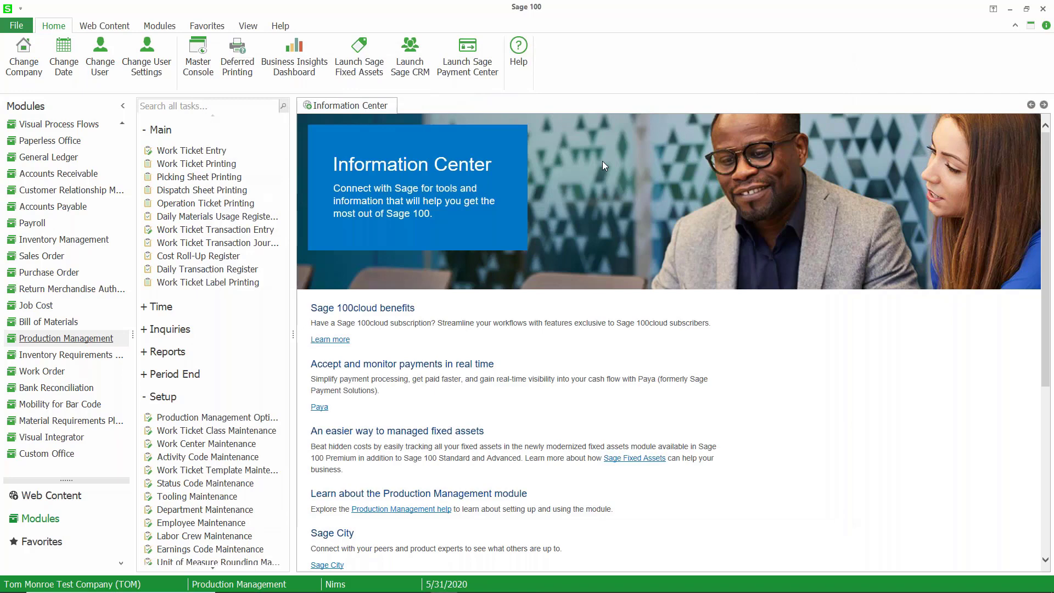